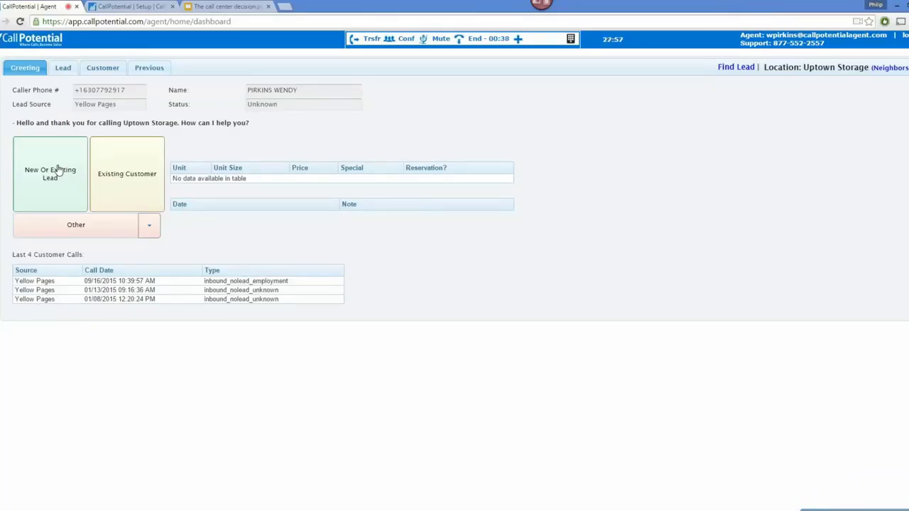
# - Open the lead form for the new caller, enter the caller's first name, and clear the last name
pyautogui.click(59, 169)
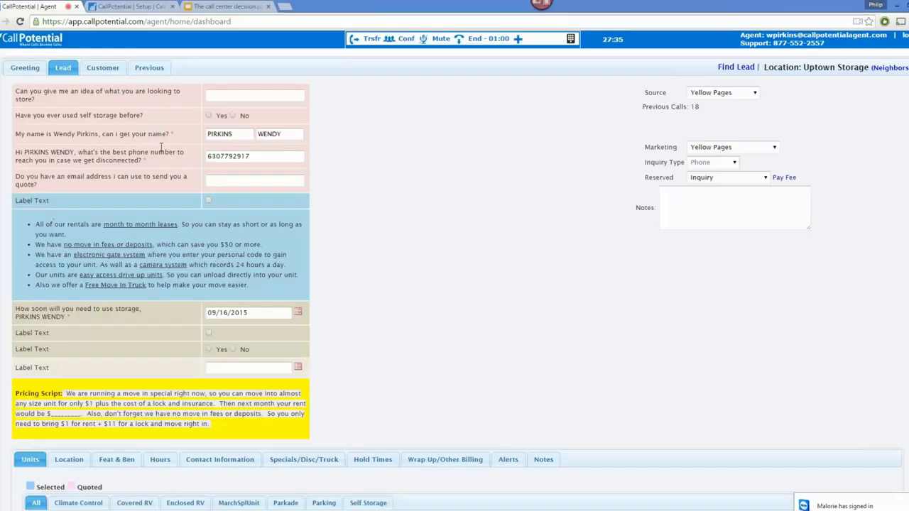
pyautogui.moveTo(239, 134); pyautogui.dragTo(169, 129)
pyautogui.write('Wendy')
pyautogui.press('Tab')
pyautogui.press('BackSpace')
pyautogui.press('Tab')
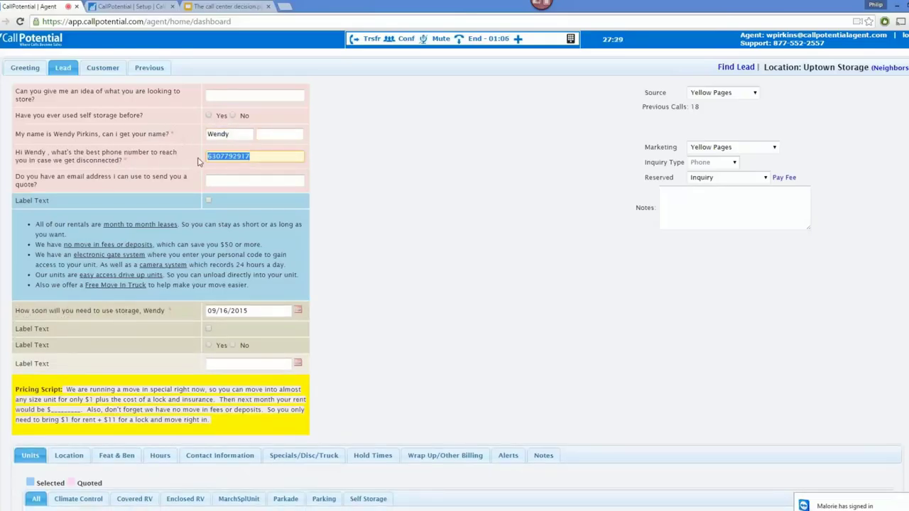
# - Select the 10.0x10.0 Self Storage unit for the lead and apply the $1 Move-In Special
pyautogui.scroll(-3, 392, 277)
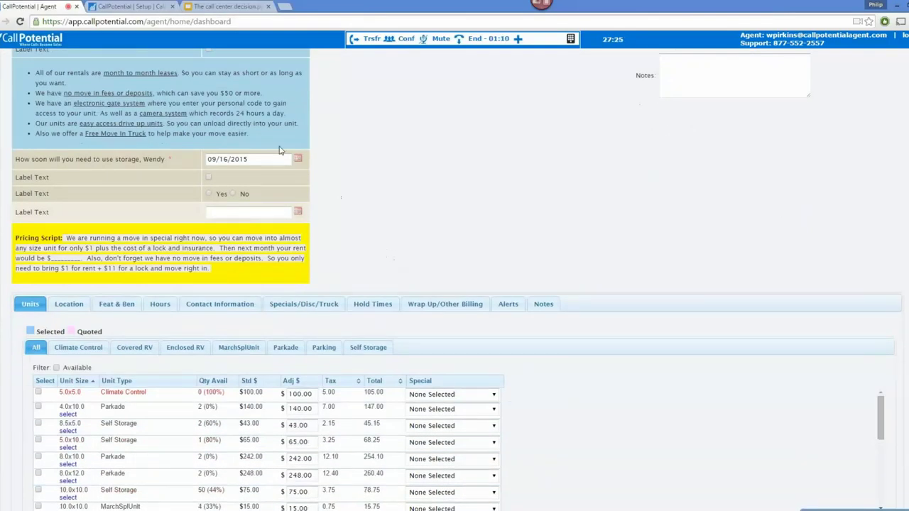
pyautogui.scroll(-1, 455, 277)
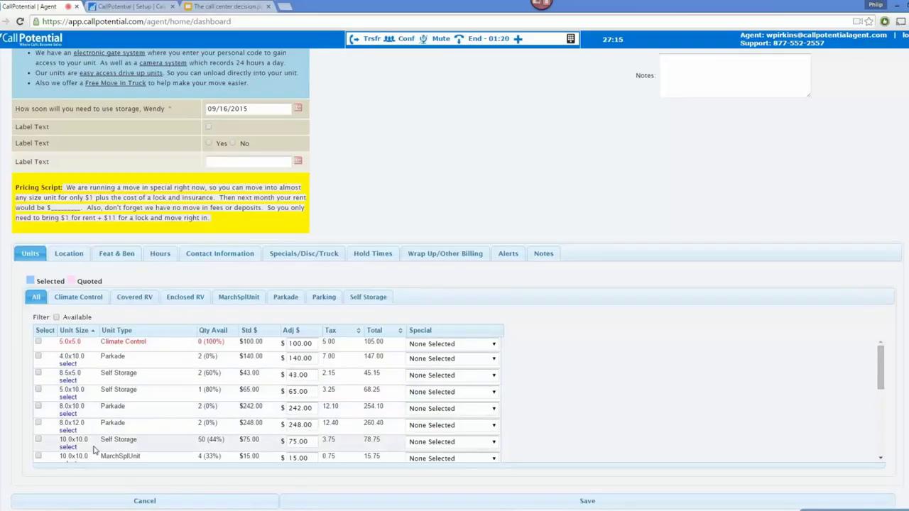
pyautogui.click(39, 443)
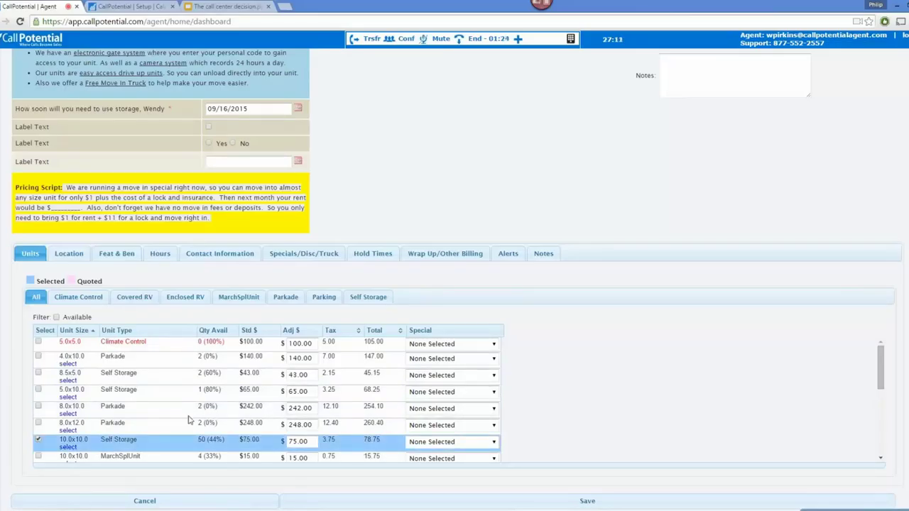
pyautogui.click(421, 449)
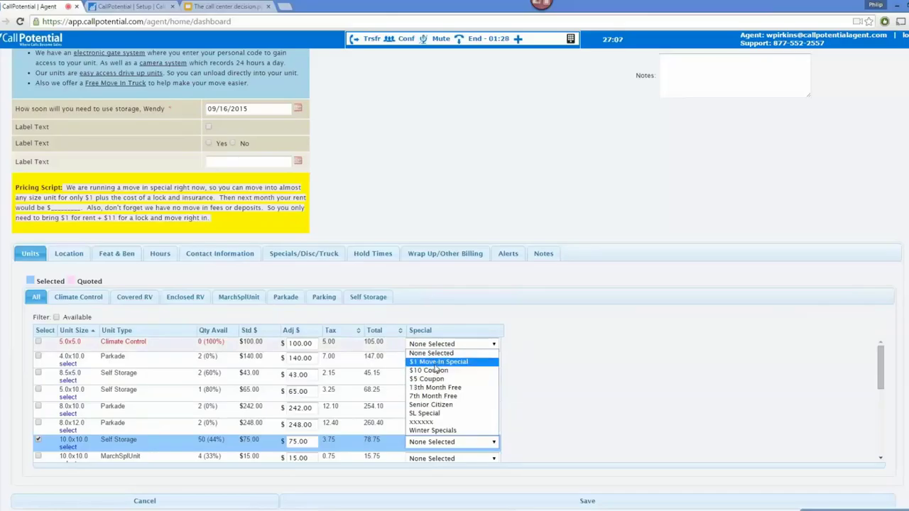
pyautogui.click(437, 363)
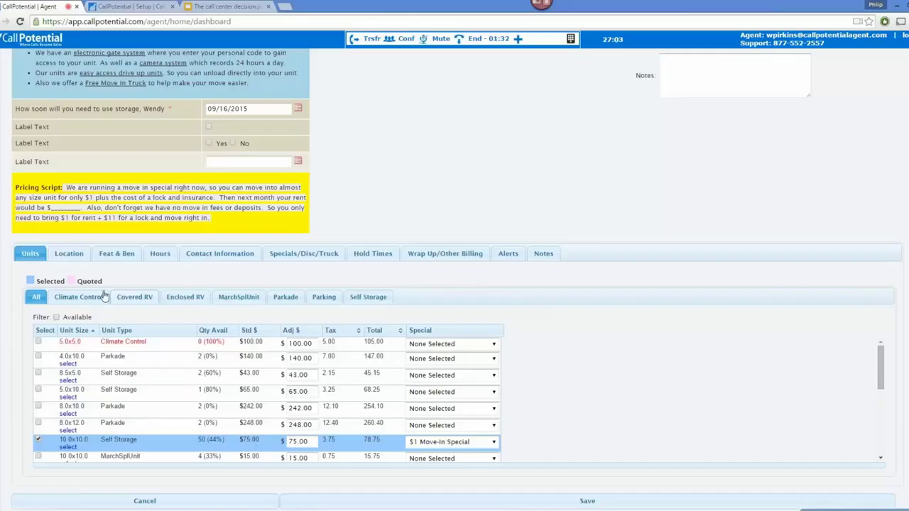
# - Fill in the caller's starting street address, city, region and postal code for directions to the storage location
pyautogui.click(69, 254)
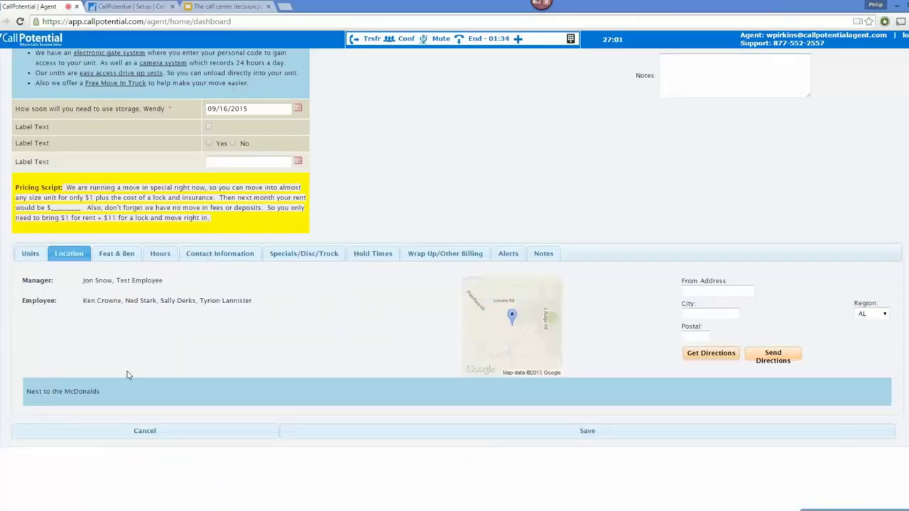
pyautogui.click(719, 292)
pyautogui.write('233 S W')
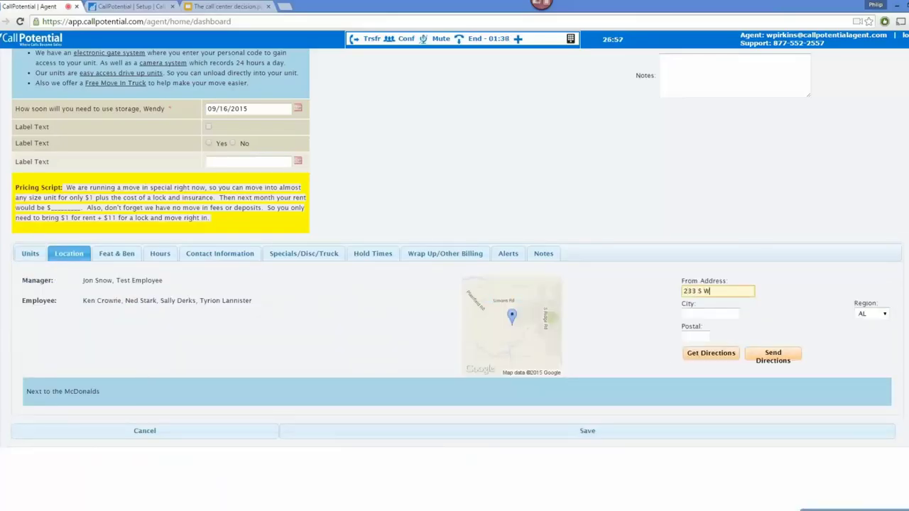
pyautogui.write('acker')
pyautogui.click(711, 314)
pyautogui.write('Chicago')
pyautogui.press('Tab')
pyautogui.write('il')
pyautogui.press('Tab')
pyautogui.write('60606')
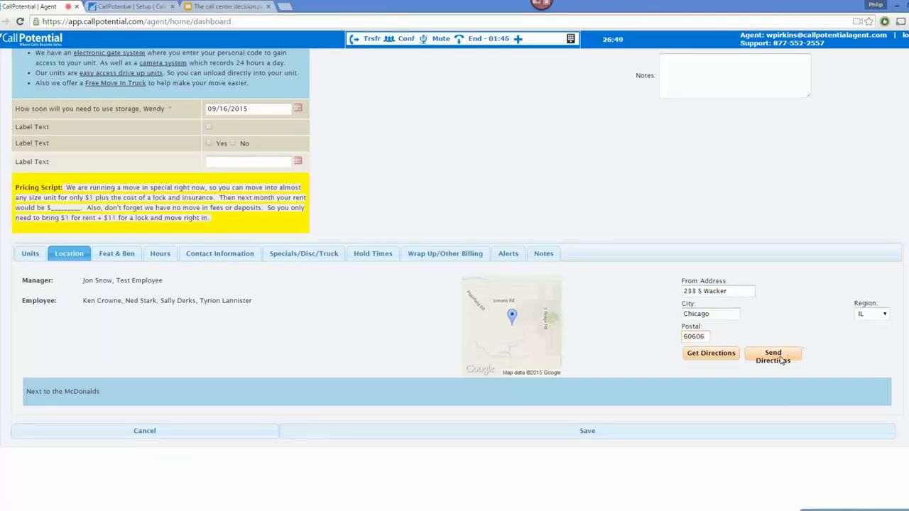
# - Send the directions to Uptown Storage to the caller by SMS
pyautogui.click(781, 357)
pyautogui.scroll(-1, 792, 357)
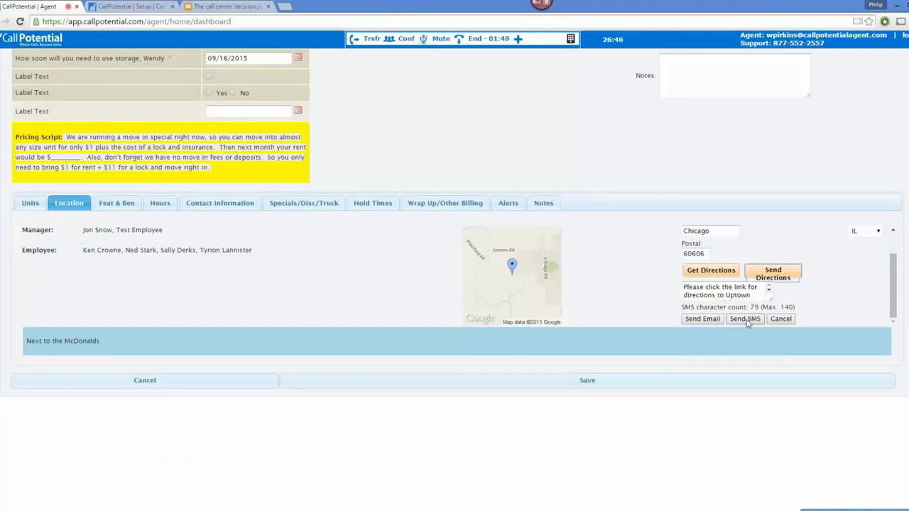
pyautogui.click(746, 320)
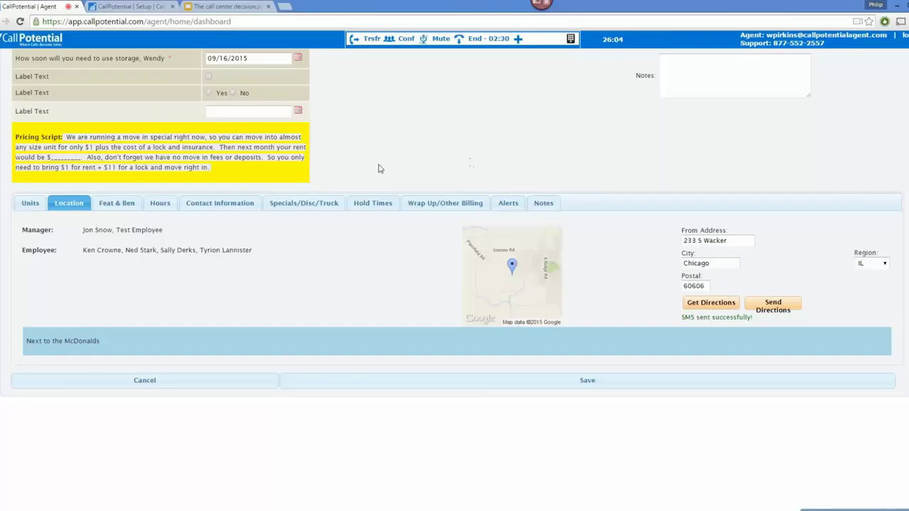
# - Review the location's features and benefits, then its specials, discount and truck information
pyautogui.scroll(2, 359, 167)
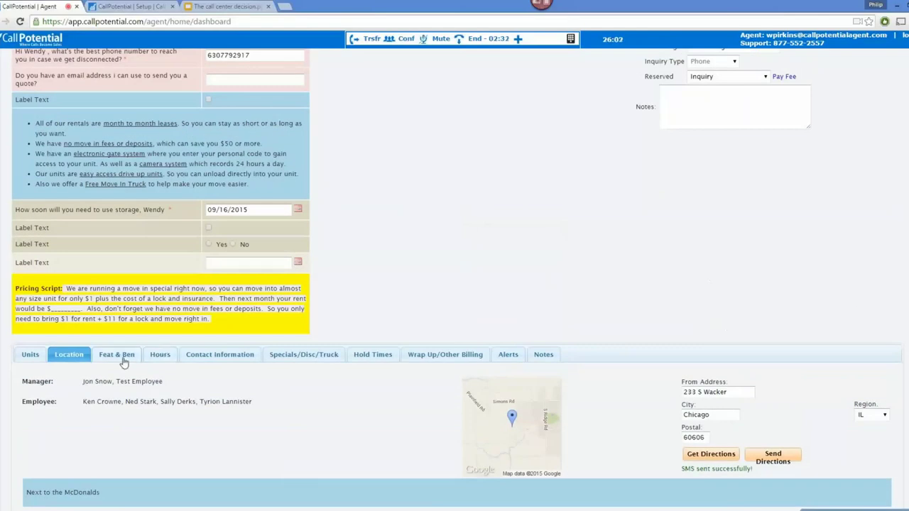
pyautogui.click(116, 355)
pyautogui.scroll(-1, 485, 297)
pyautogui.scroll(-1, 485, 297)
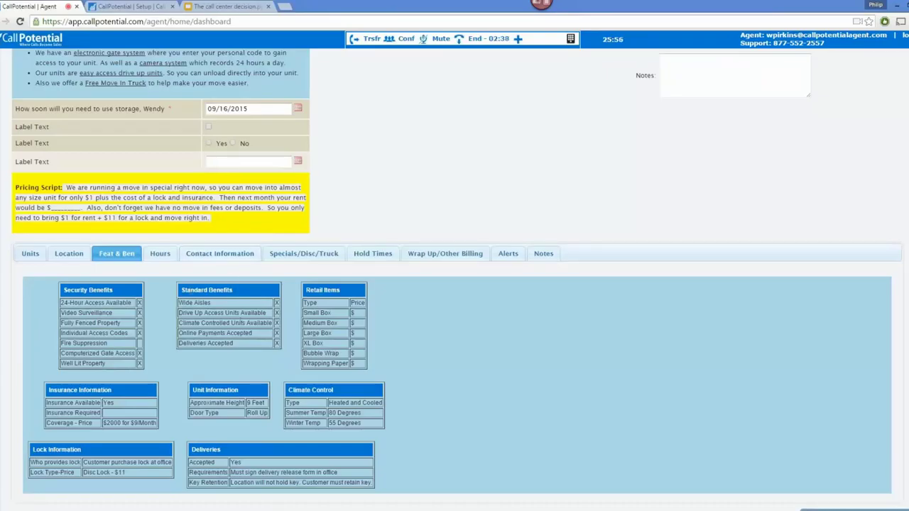
pyautogui.click(291, 257)
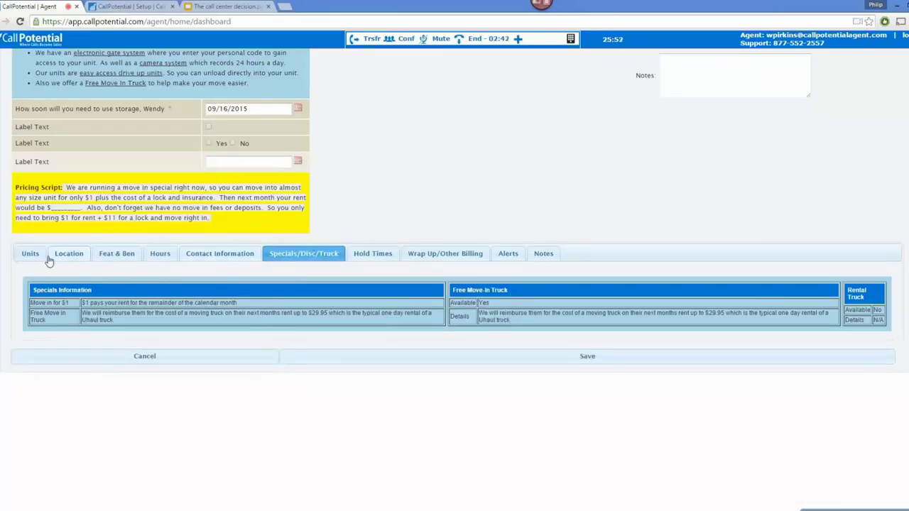
# - Return to the unit list, check the selected 10.0x10.0 unit, and save the lead
pyautogui.scroll(3, 406, 223)
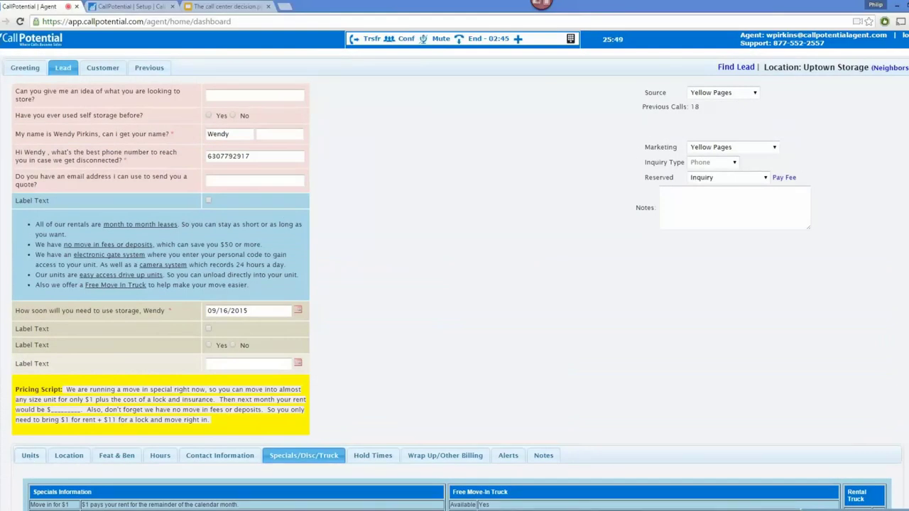
pyautogui.click(29, 456)
pyautogui.scroll(-3, 448, 285)
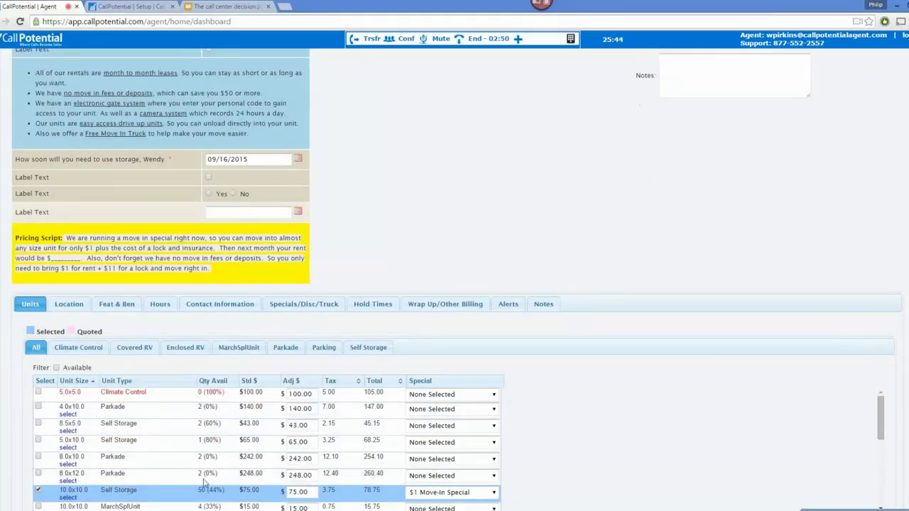
pyautogui.scroll(-1, 412, 472)
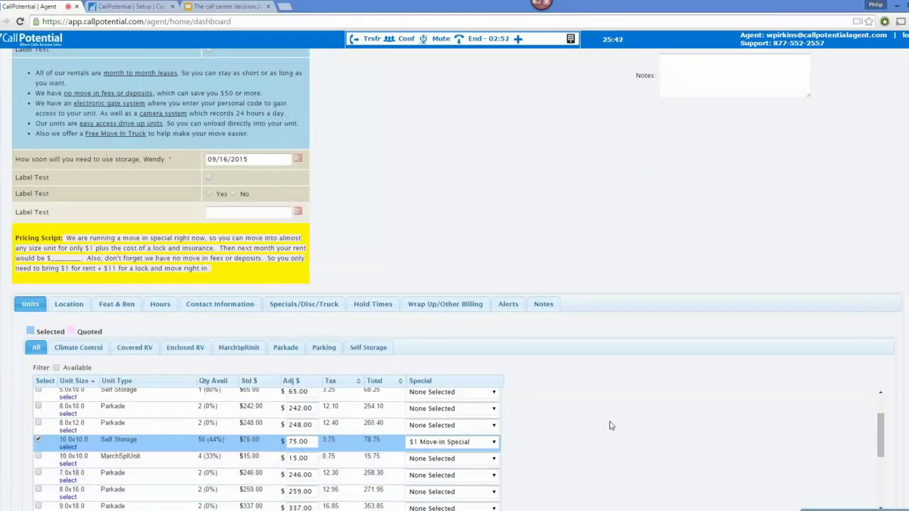
pyautogui.scroll(-1, 900, 305)
pyautogui.scroll(-2, 901, 306)
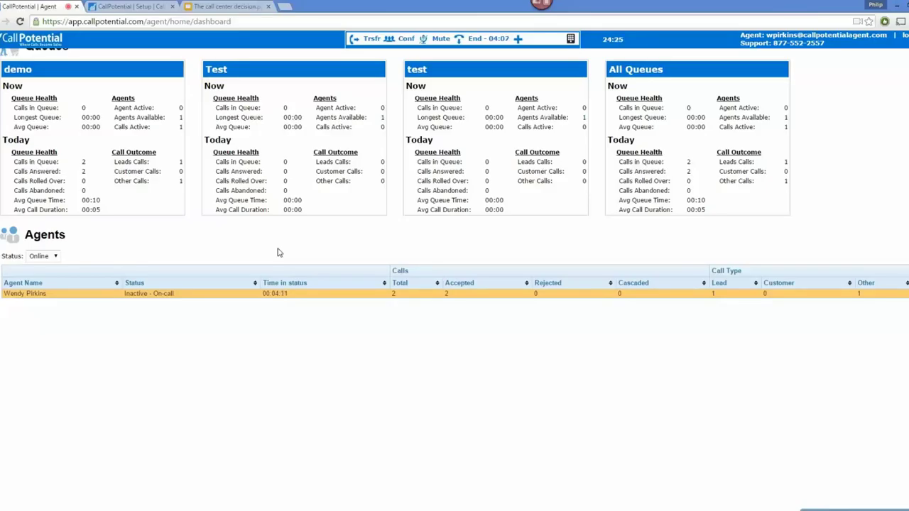
# - End the call, dismiss the cool-down notice, and reactivate the agent for new calls
pyautogui.click(476, 40)
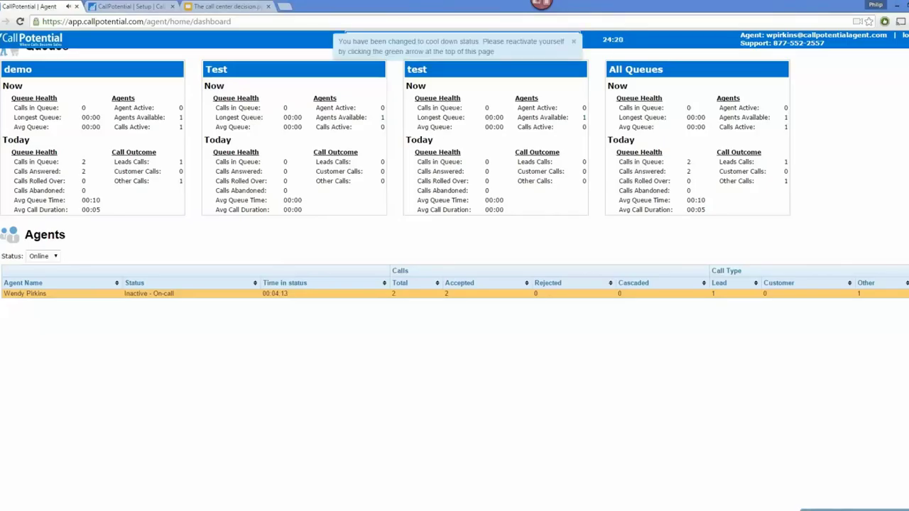
pyautogui.click(574, 42)
pyautogui.click(451, 39)
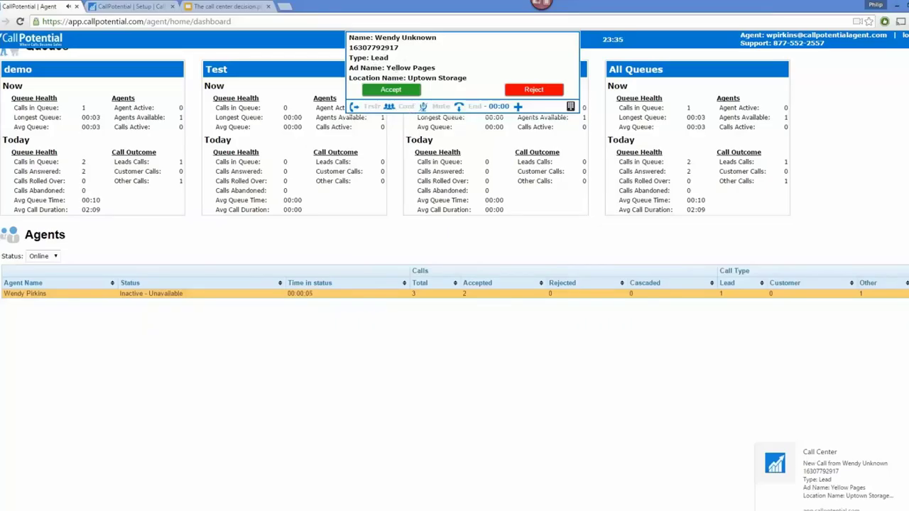
# - Accept the incoming lead call and review the caller's saved lead details and previous contact history
pyautogui.click(394, 92)
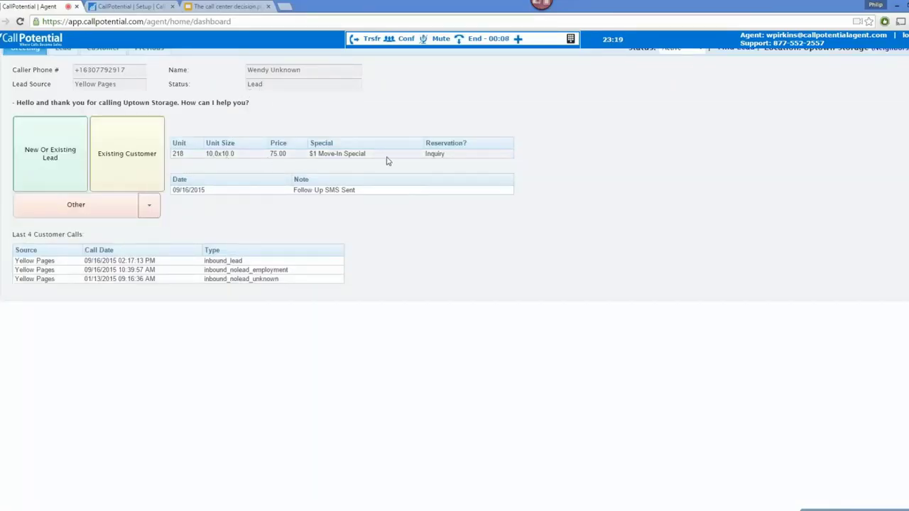
pyautogui.scroll(1, 395, 172)
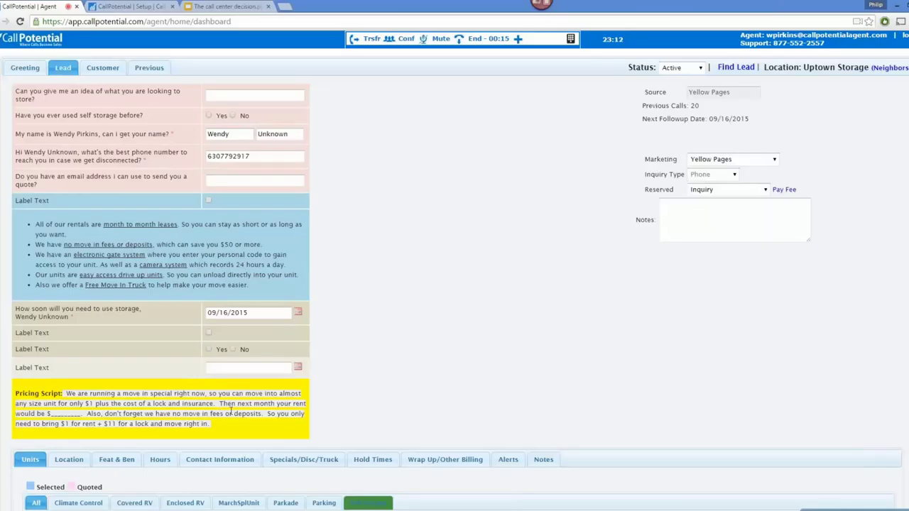
pyautogui.scroll(-2, 231, 410)
pyautogui.scroll(2, 199, 377)
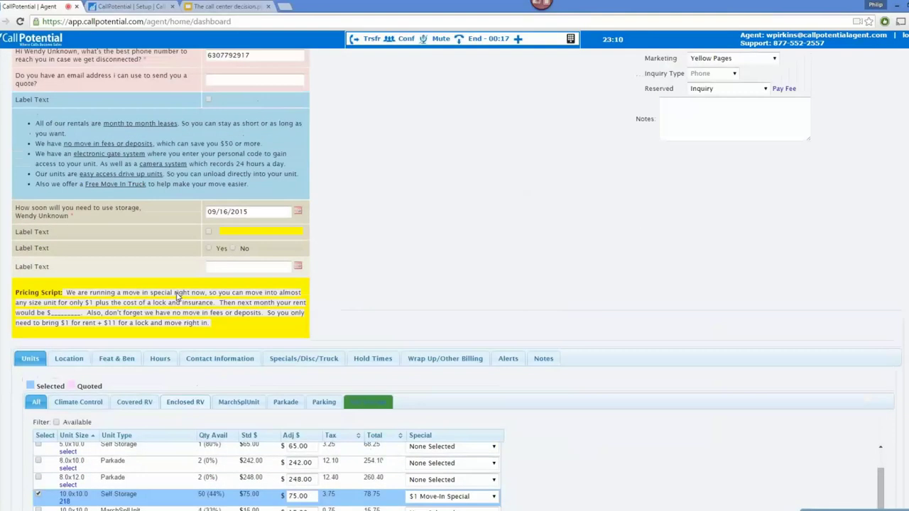
pyautogui.click(149, 67)
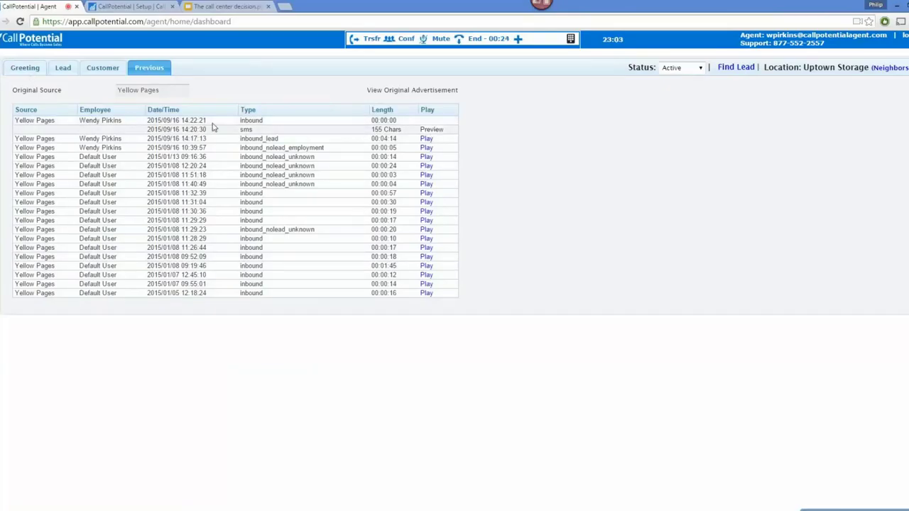
# - Treat the caller as an existing customer, search customers by unit 3, and select the tenant of unit 230
pyautogui.click(24, 72)
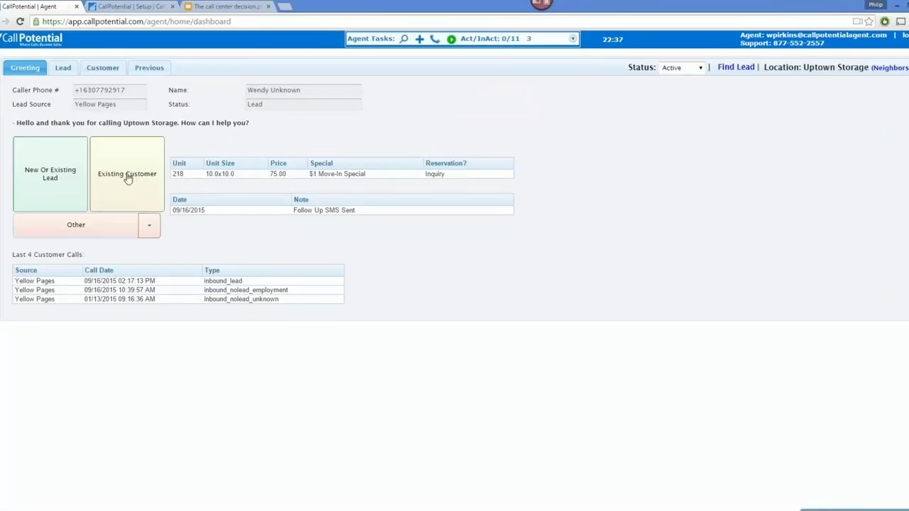
pyautogui.click(128, 178)
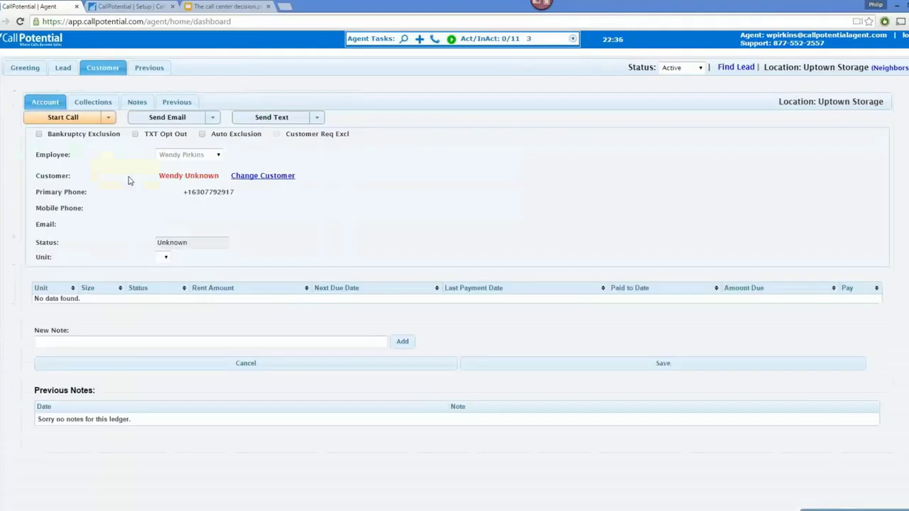
pyautogui.click(264, 178)
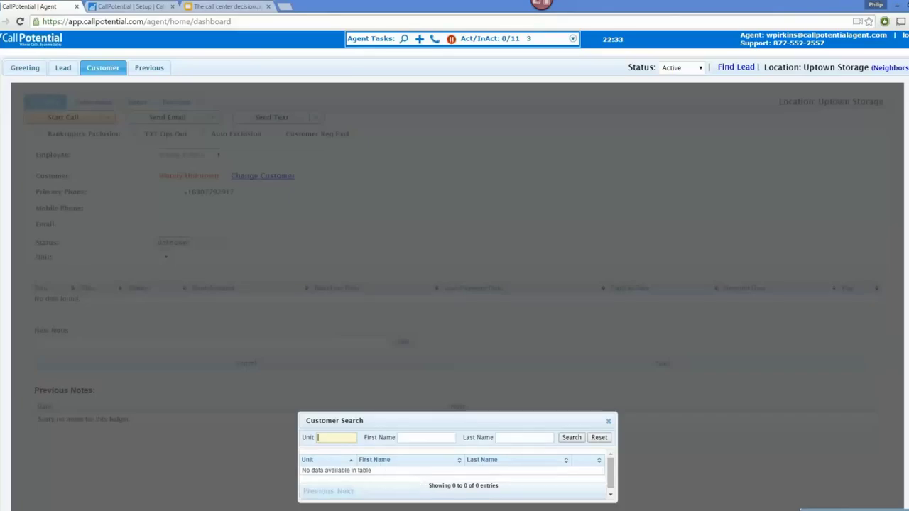
pyautogui.write('3')
pyautogui.click(572, 438)
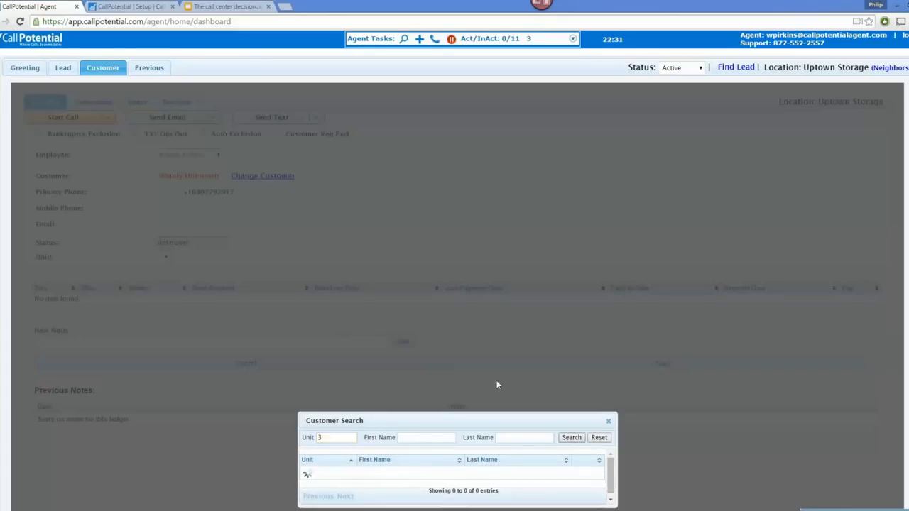
pyautogui.scroll(-3, 491, 370)
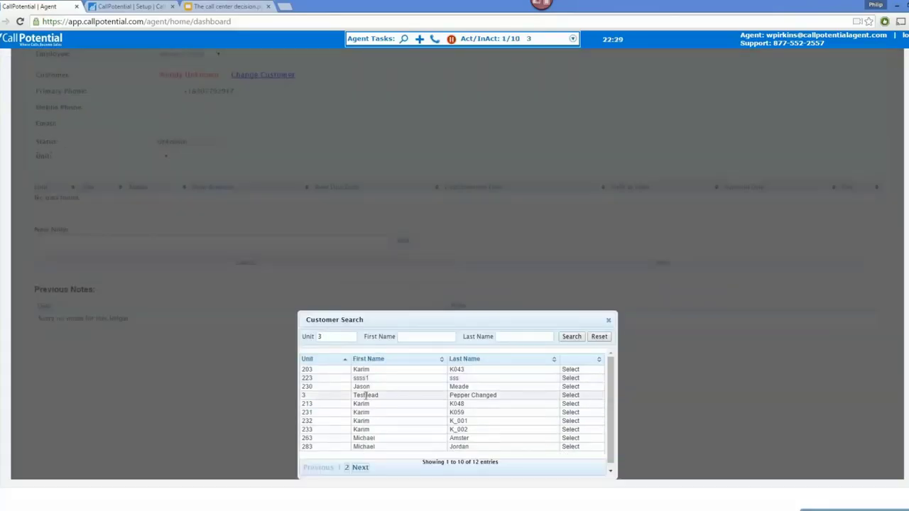
pyautogui.click(569, 388)
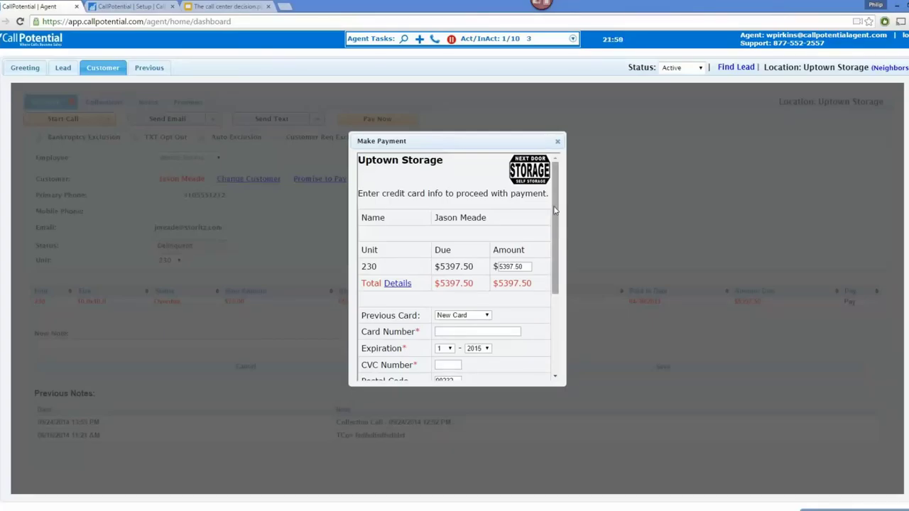
# - Examine the payment form for unit 230 through its automatic payment option, close it, and view the agent task queues
pyautogui.moveTo(557, 227); pyautogui.dragTo(557, 289)
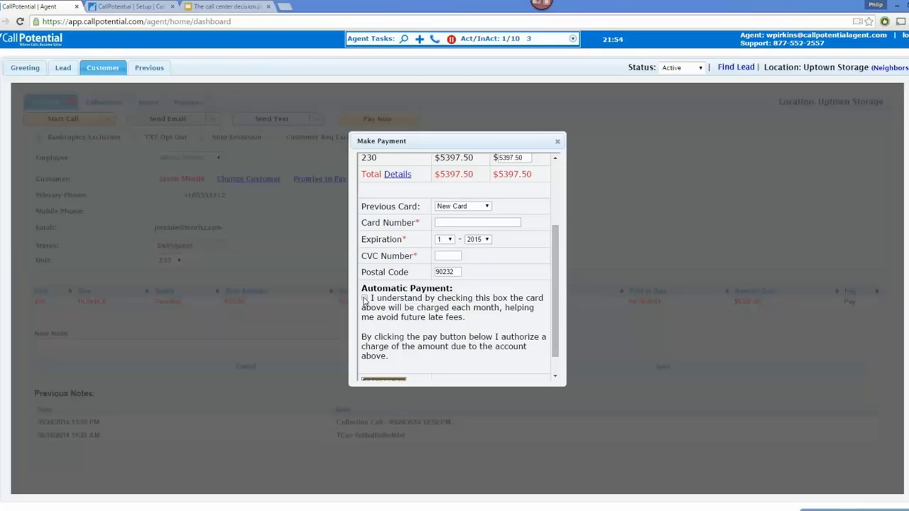
pyautogui.click(558, 141)
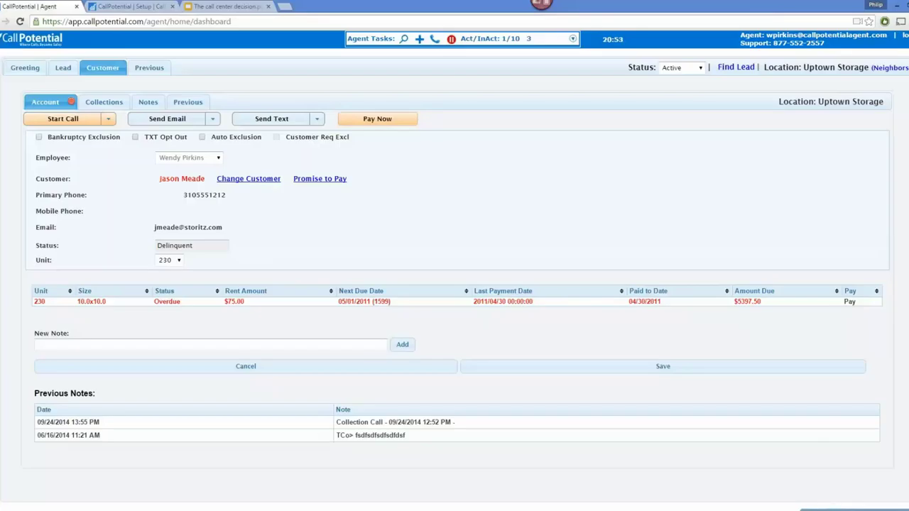
pyautogui.click(573, 41)
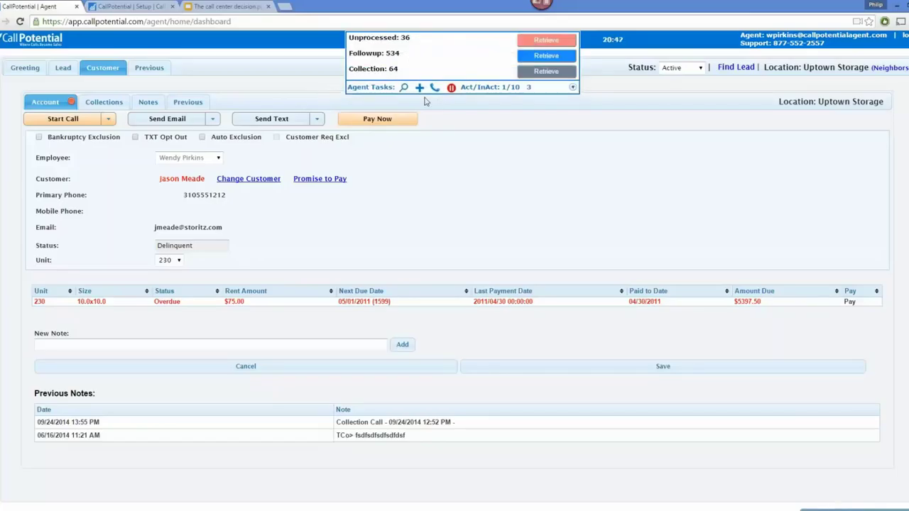
pyautogui.click(573, 90)
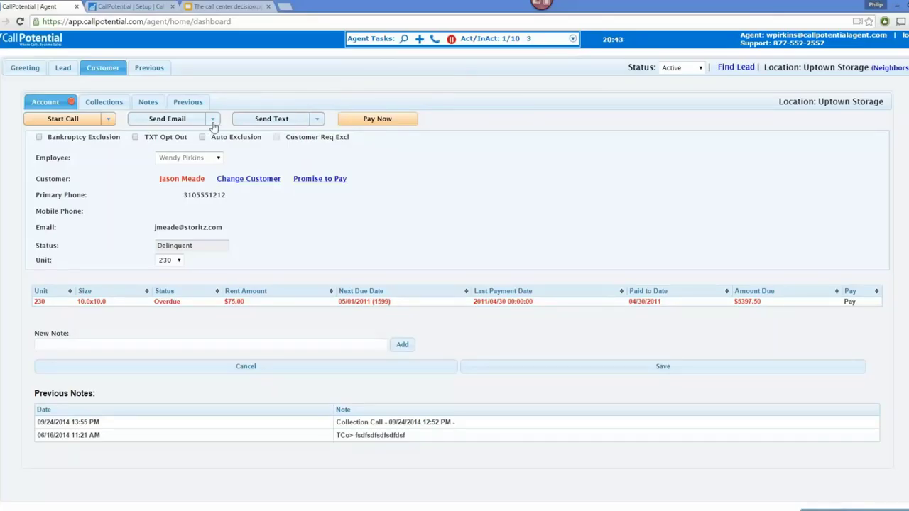
# - Prepare a text message to the customer's main phone using the "Follow Up - SMS" template
pyautogui.click(317, 120)
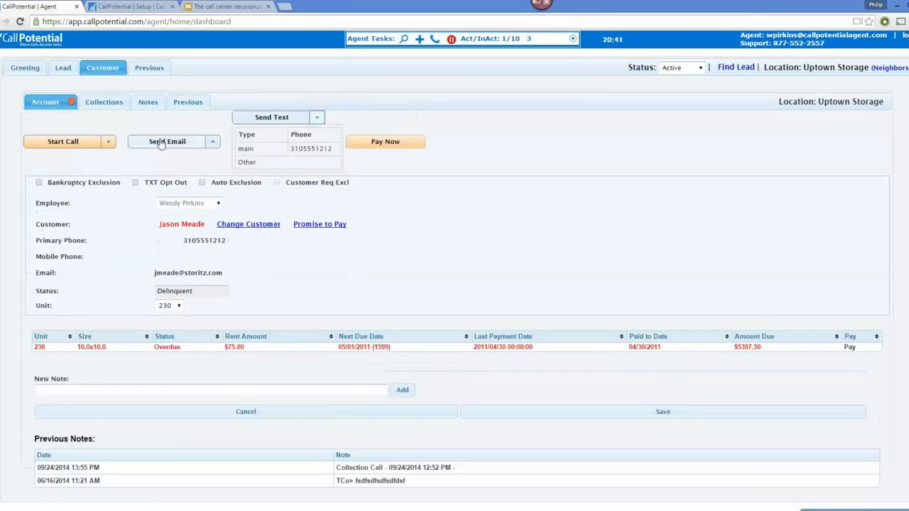
pyautogui.click(299, 148)
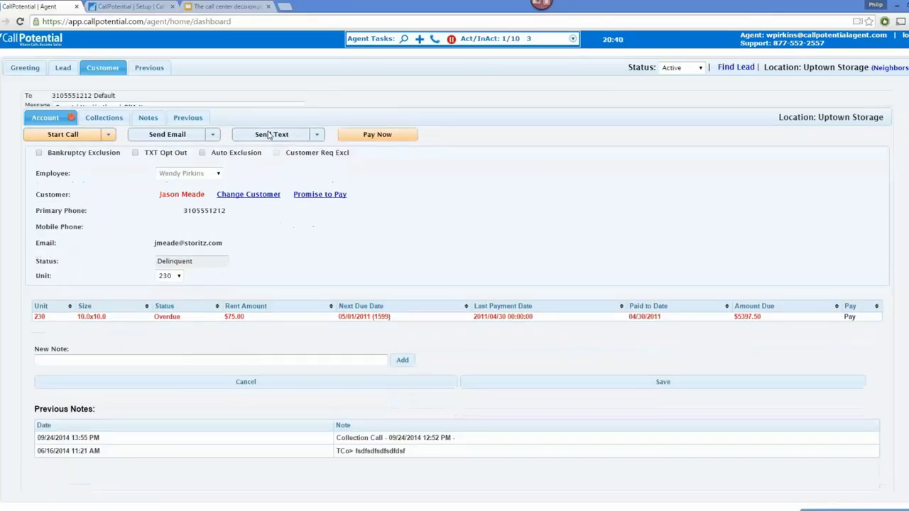
pyautogui.click(421, 115)
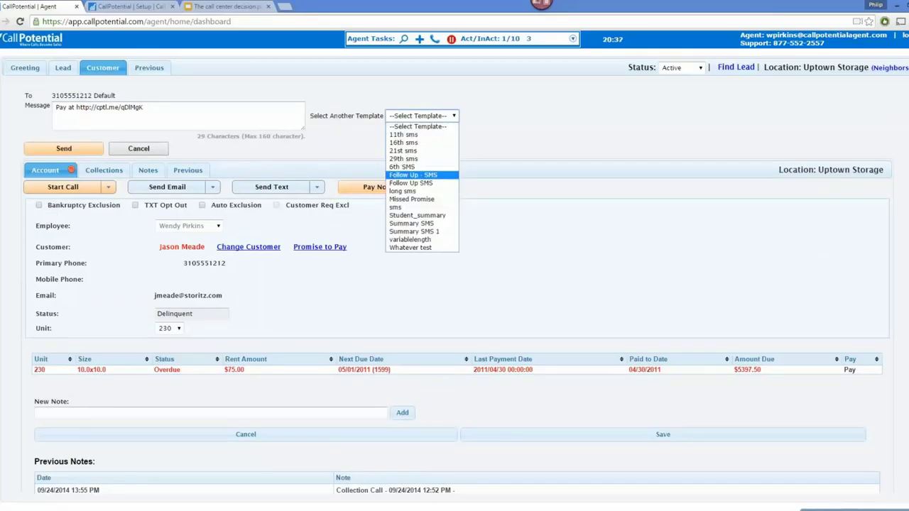
pyautogui.click(412, 175)
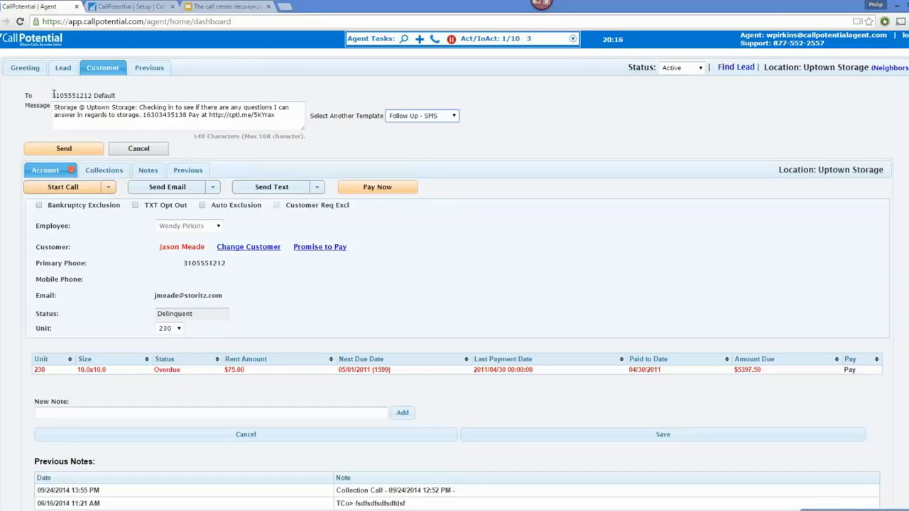
# - View the caller's lead form and previous contact history, and return to the customer account with the drafted text
pyautogui.click(63, 82)
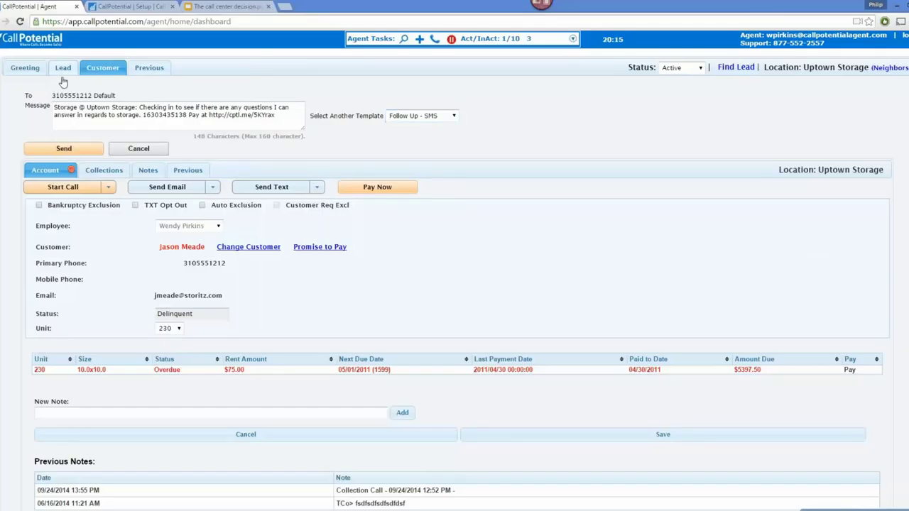
pyautogui.click(63, 68)
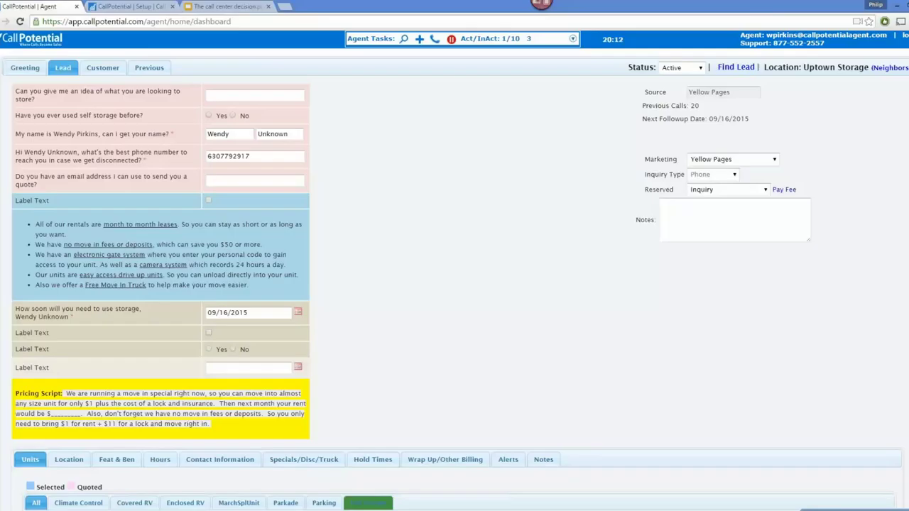
pyautogui.click(149, 69)
pyautogui.click(103, 68)
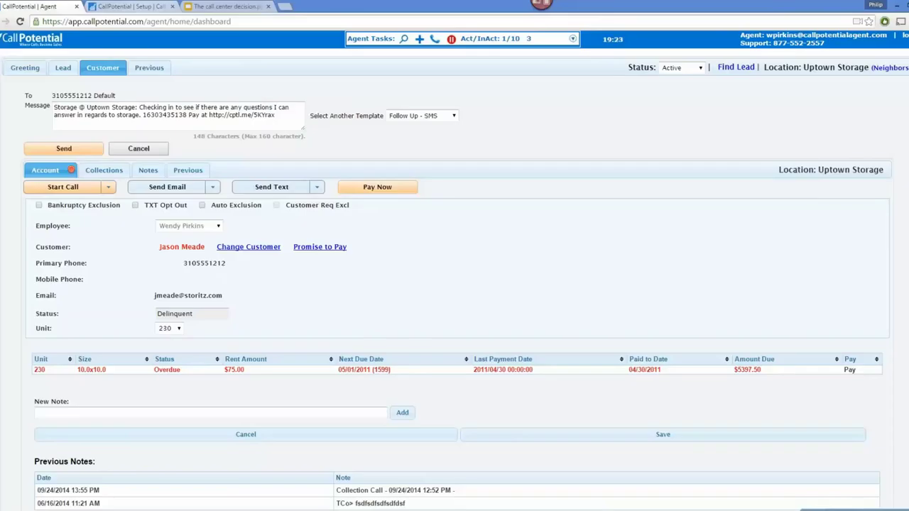
# - Examine the Next Door Smart call routing diagram from the inbound call through its SmartRoute, payment and voicemail branches
pyautogui.hotkey('ctrl', 'Tab')
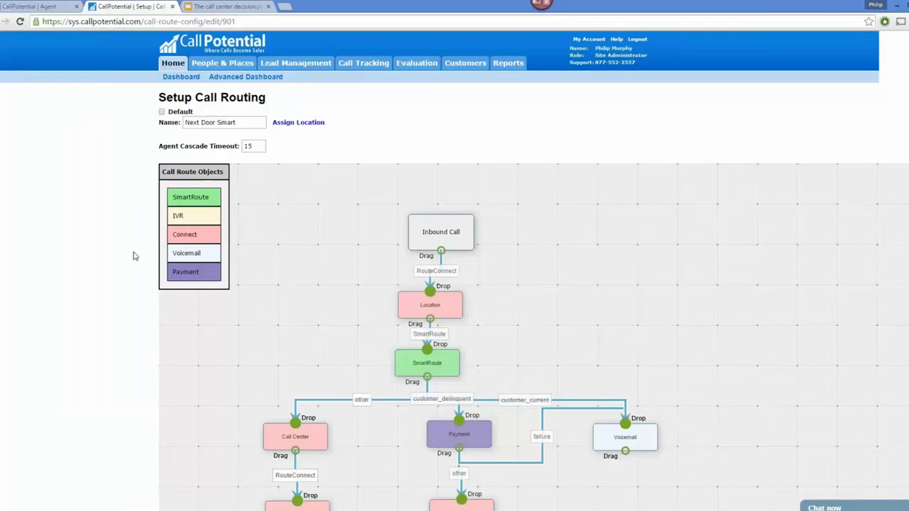
pyautogui.scroll(-1, 139, 252)
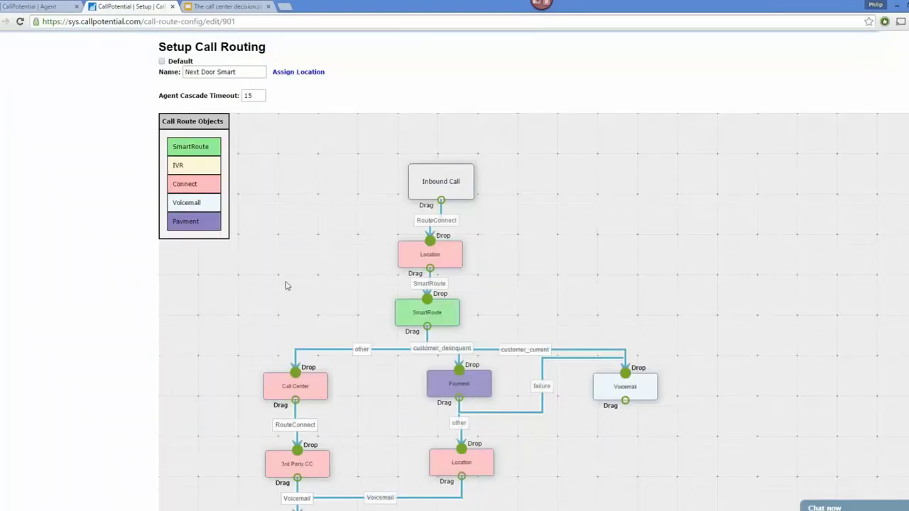
pyautogui.scroll(-1, 359, 327)
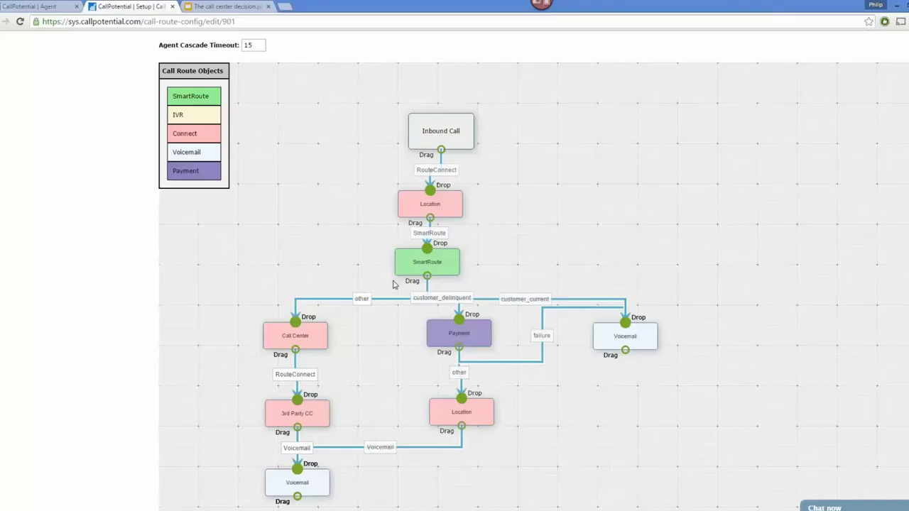
pyautogui.moveTo(468, 338)
pyautogui.click(45, 7)
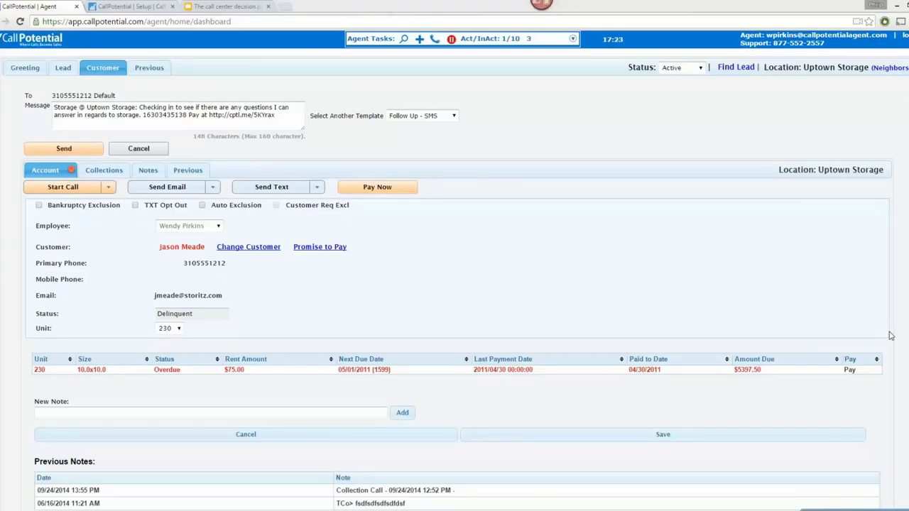
pyautogui.click(798, 32)
pyautogui.click(119, 6)
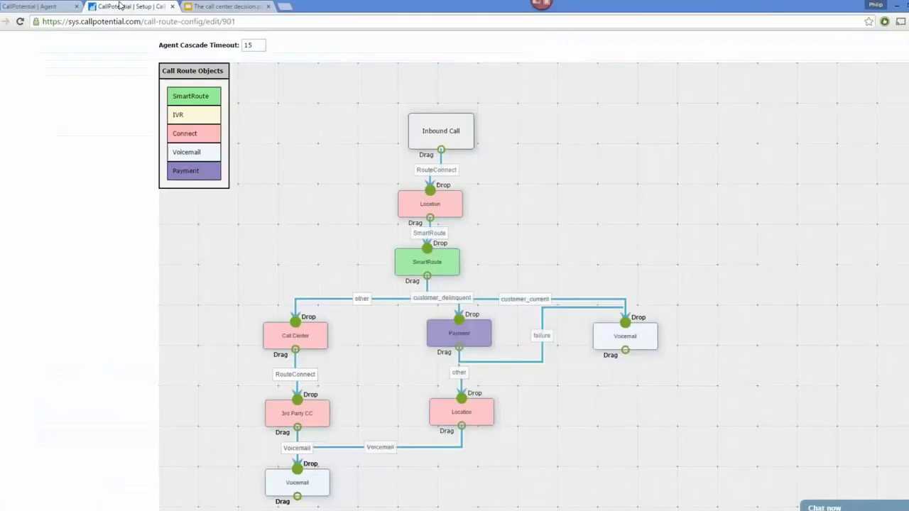
pyautogui.click(69, 5)
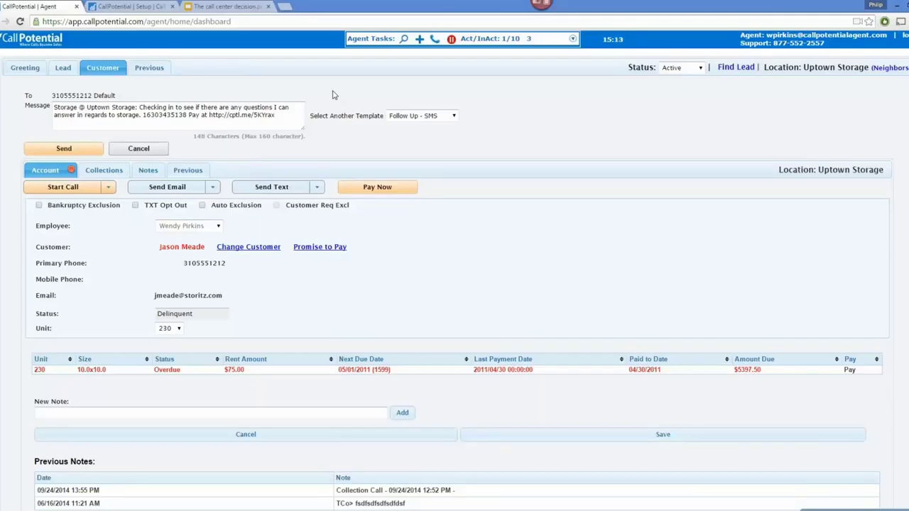
# - Start a new call route configuration from the call route setup in the Advanced Dashboard
pyautogui.click(99, 6)
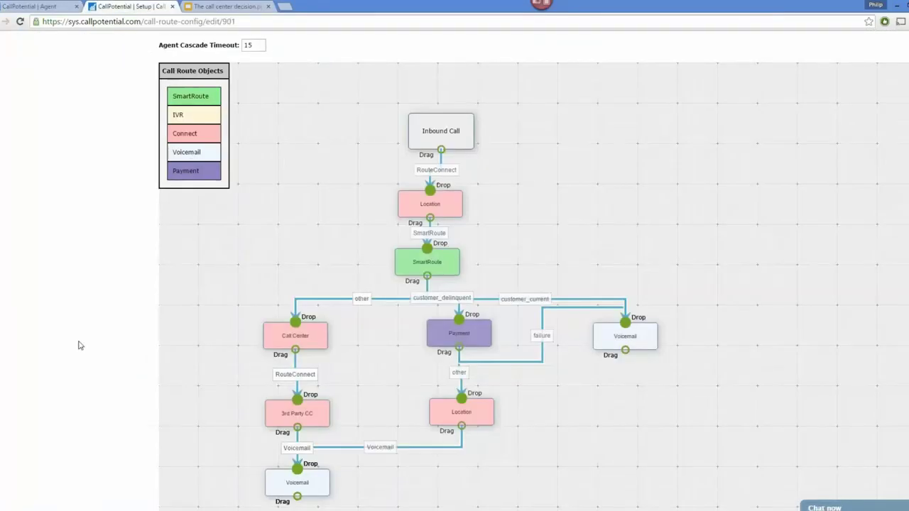
pyautogui.scroll(3, 82, 343)
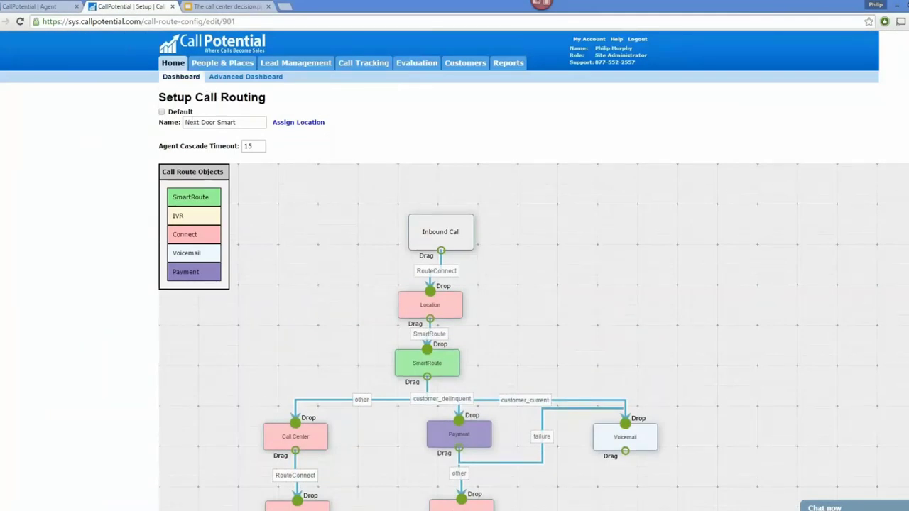
pyautogui.click(236, 80)
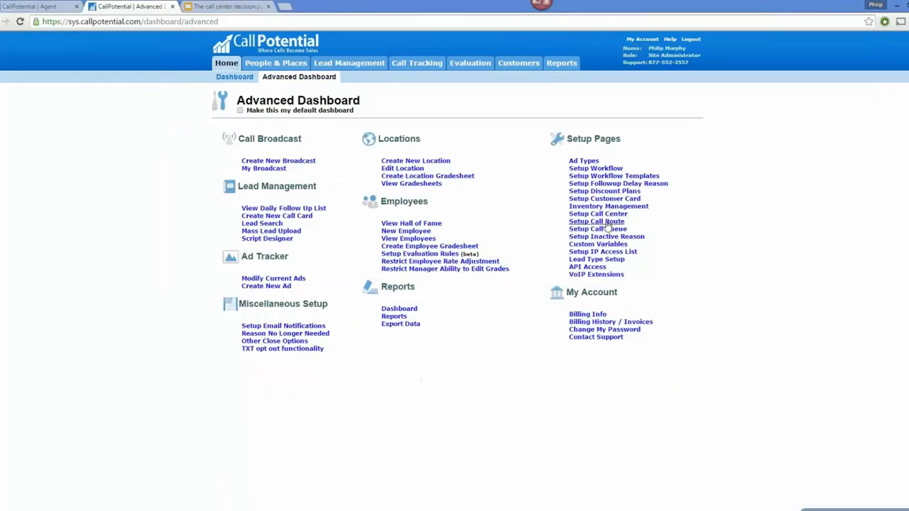
pyautogui.click(606, 223)
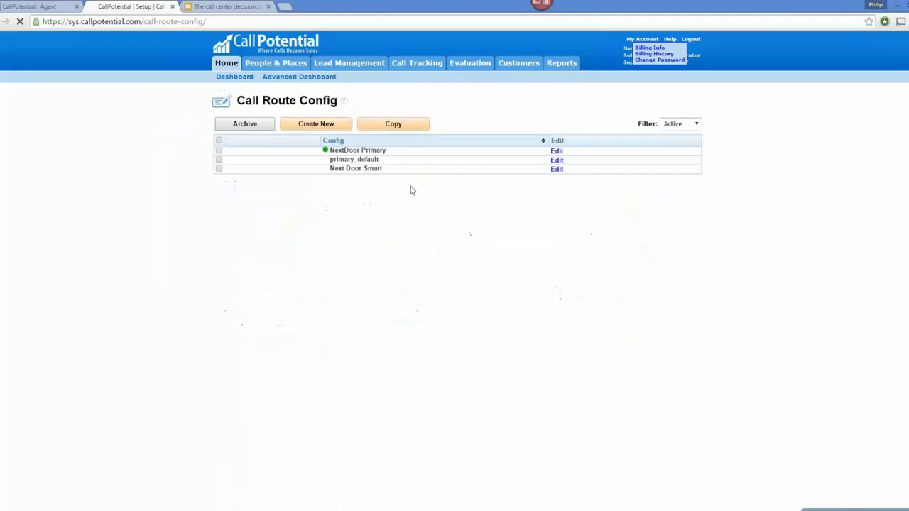
pyautogui.click(317, 124)
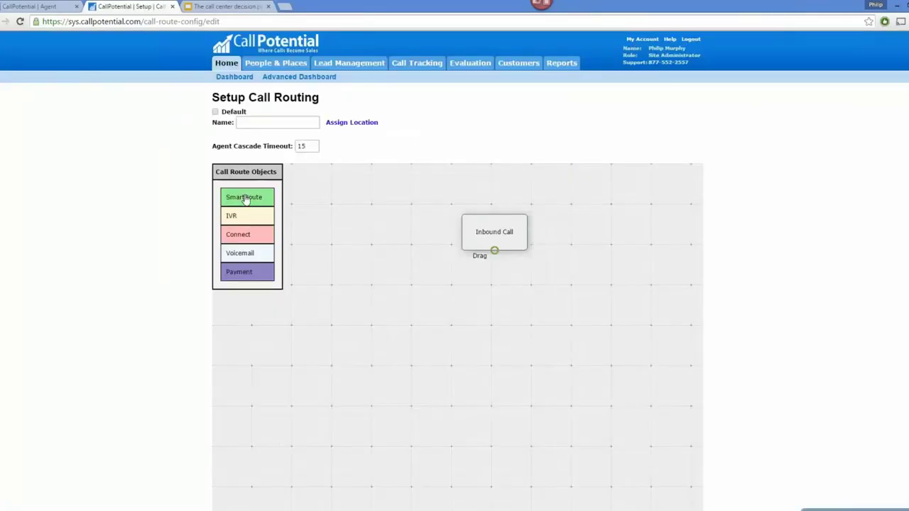
# - Add a SmartRoute fed by the inbound call and link it to a new Connect object with the label Other
pyautogui.moveTo(245, 200); pyautogui.dragTo(380, 292)
pyautogui.moveTo(238, 235); pyautogui.dragTo(273, 364)
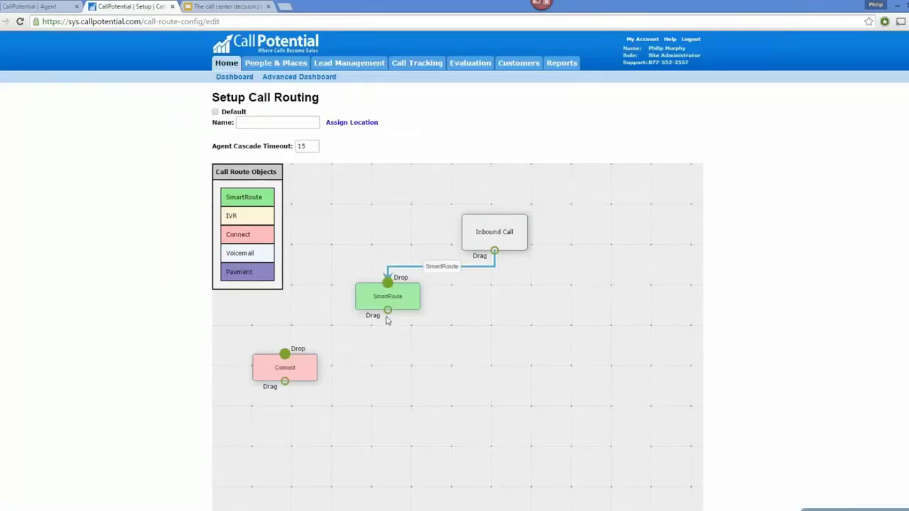
pyautogui.moveTo(387, 311); pyautogui.dragTo(286, 355)
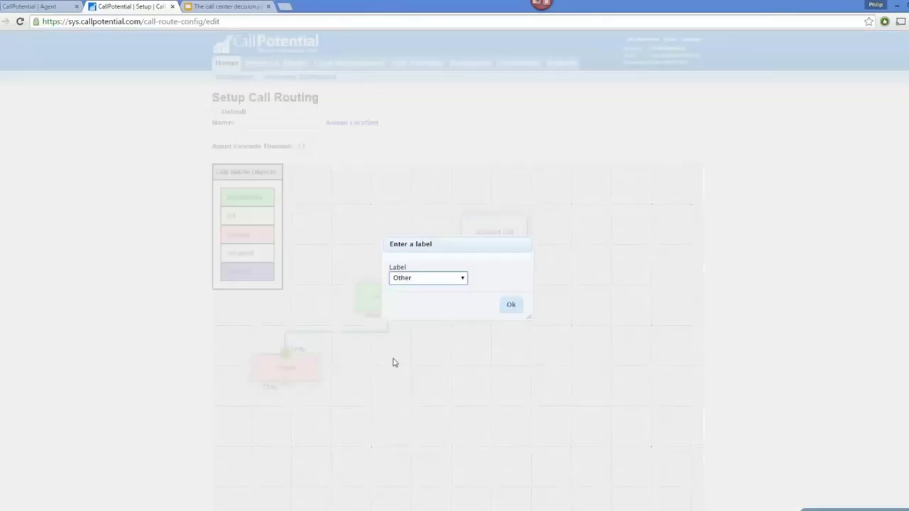
pyautogui.click(511, 304)
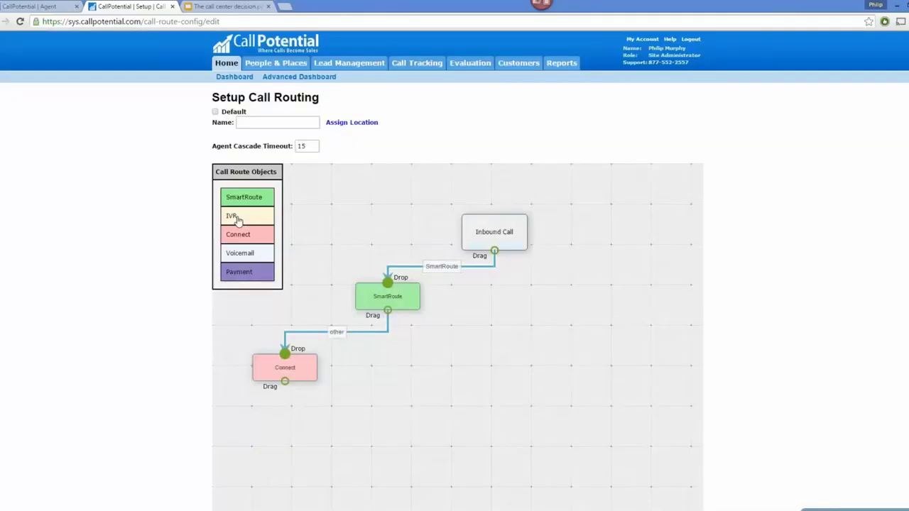
# - Add a second Connect object to the route and link the SmartRoute to it with the label Lead
pyautogui.moveTo(238, 236); pyautogui.dragTo(454, 390)
pyautogui.moveTo(388, 310); pyautogui.dragTo(468, 376)
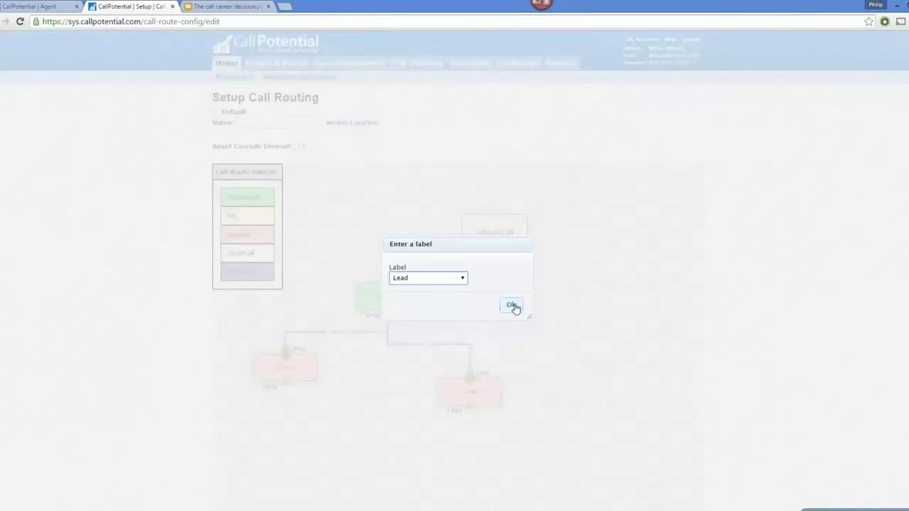
pyautogui.click(513, 307)
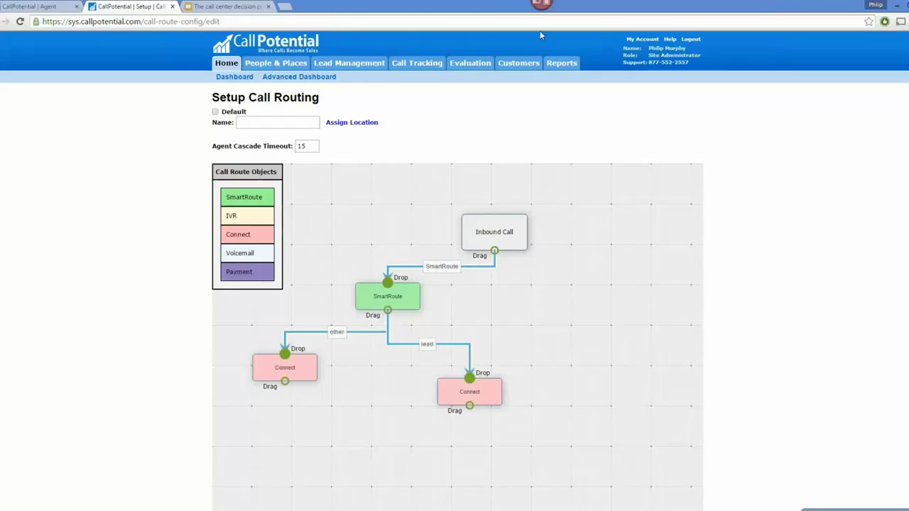
# - Leave the new call route and open the Advanced Dashboard
pyautogui.click(46, 6)
pyautogui.click(132, 7)
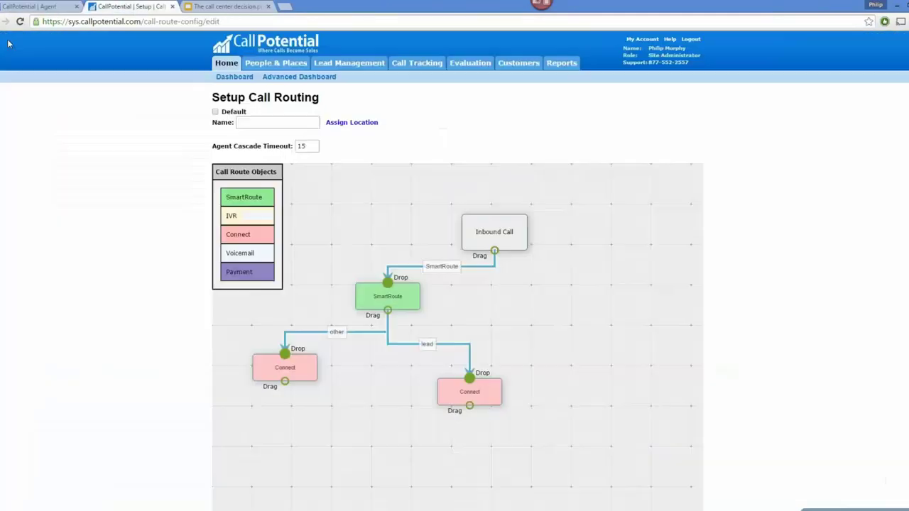
pyautogui.click(297, 79)
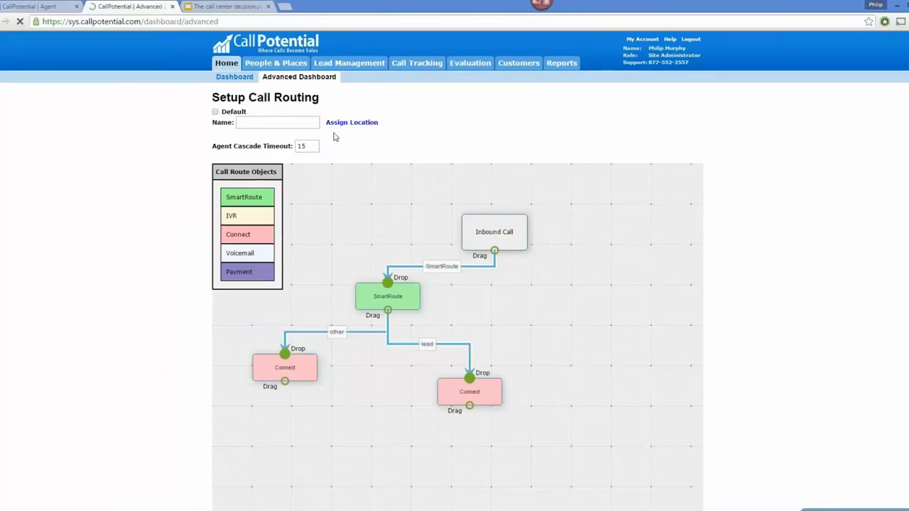